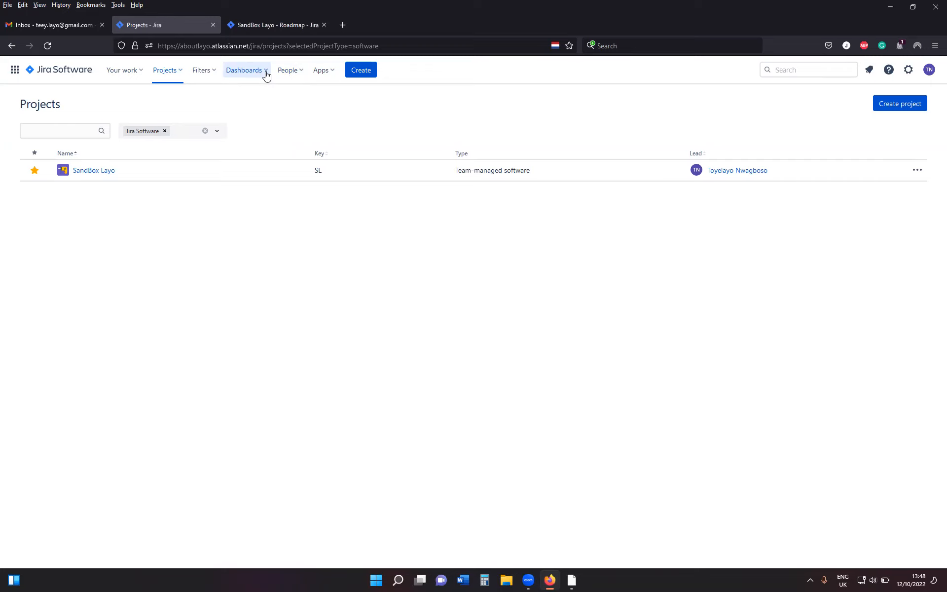
Start a new dashboard and name it "Test".
left_click(267, 74)
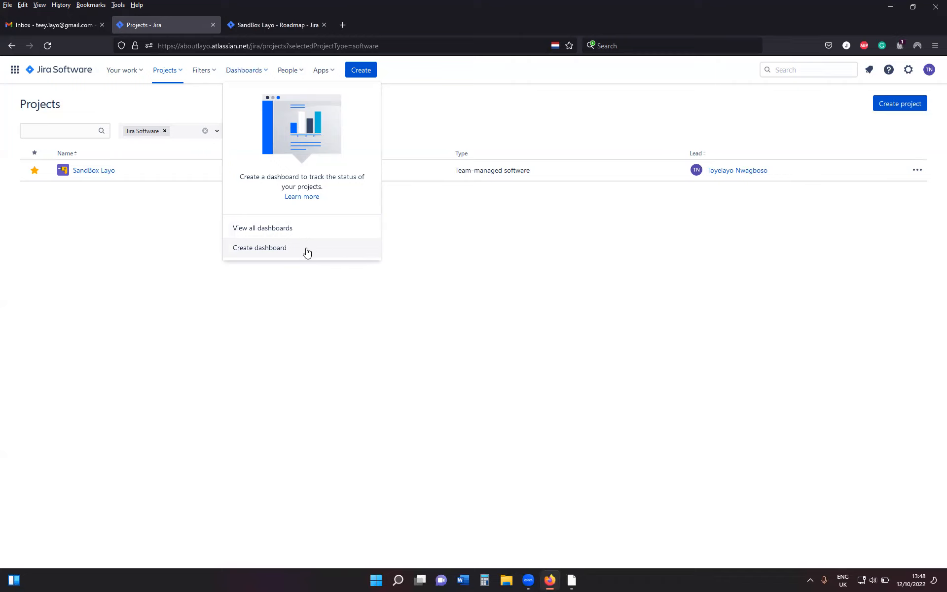
left_click(274, 249)
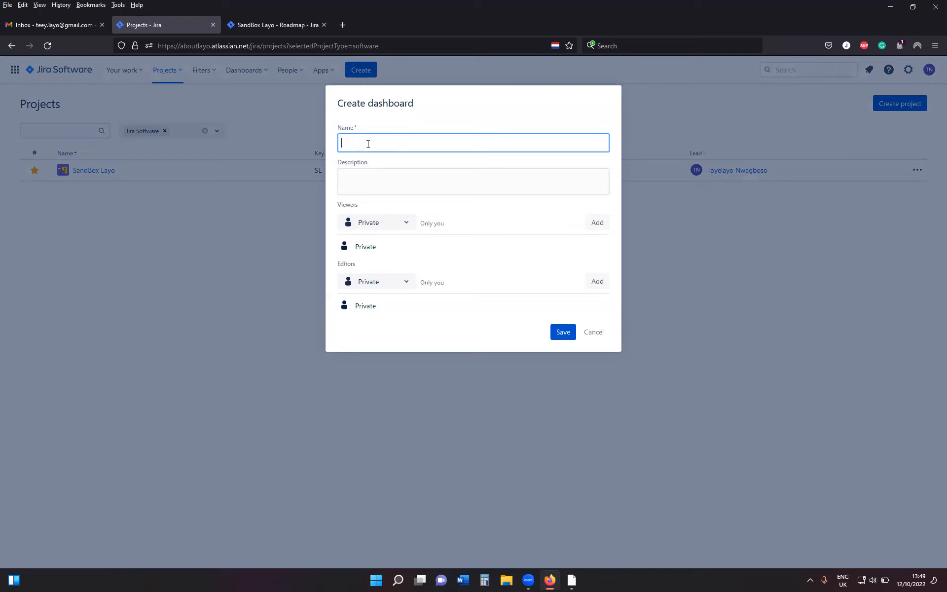
type("Test")
Add My organization as the viewers of the new dashboard.
left_click(412, 226)
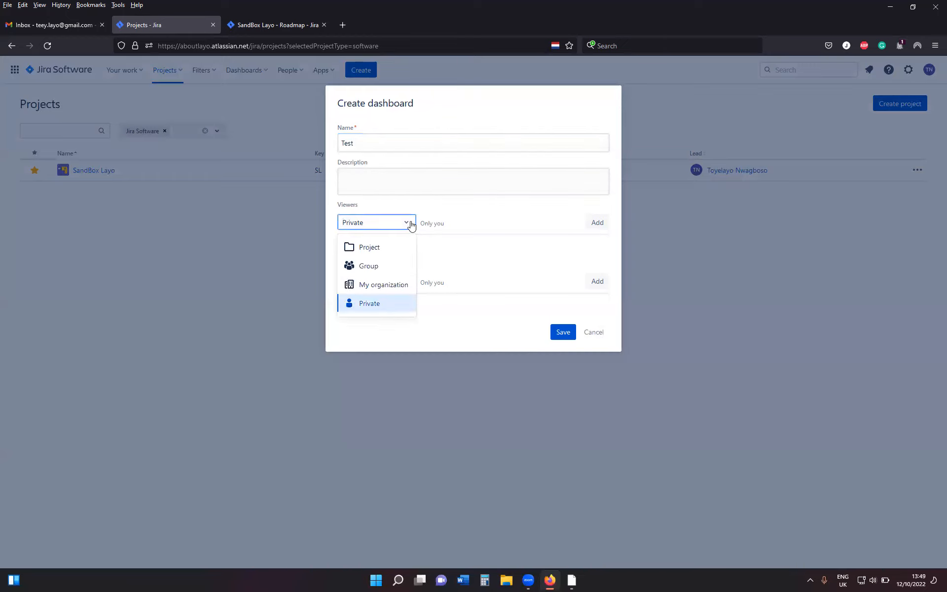
left_click(393, 286)
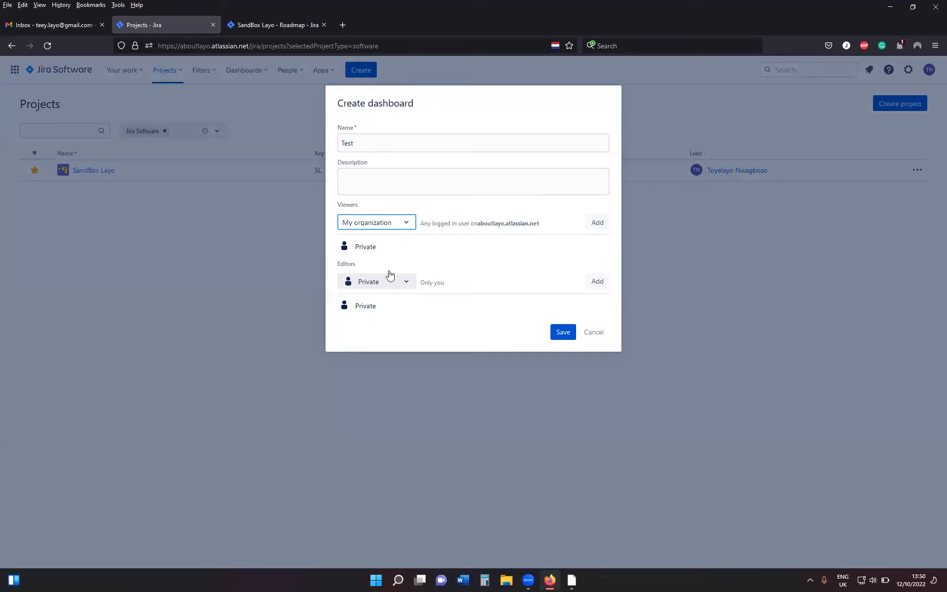
left_click(407, 223)
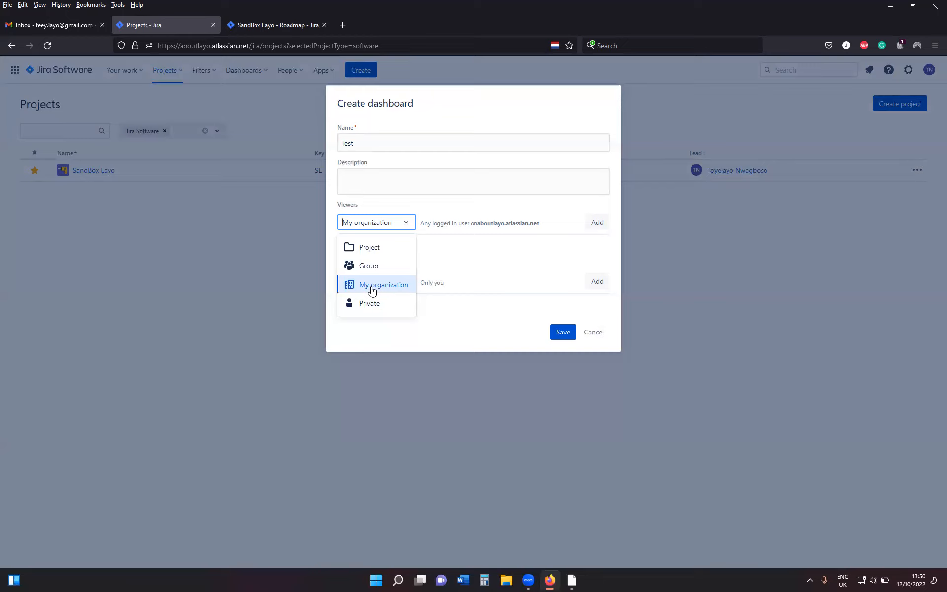
left_click(373, 291)
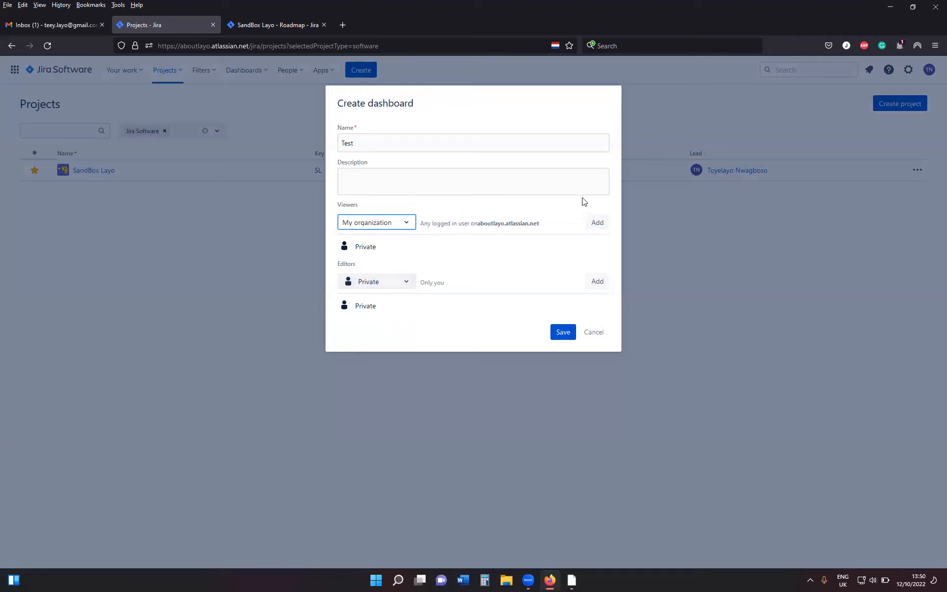
left_click(597, 226)
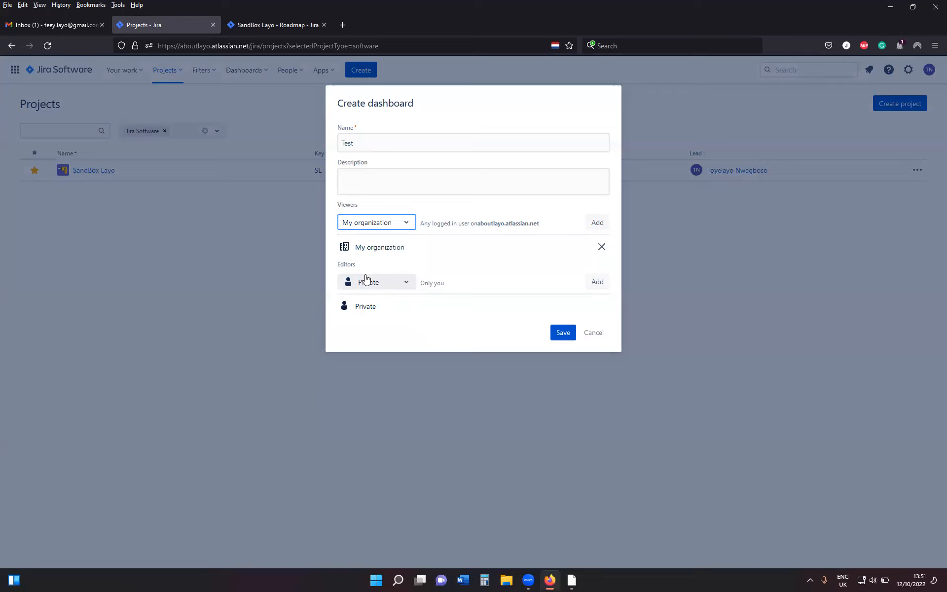
Add the SandBox Layo project's Administrator role as the dashboard's editors and save the dashboard.
left_click(401, 282)
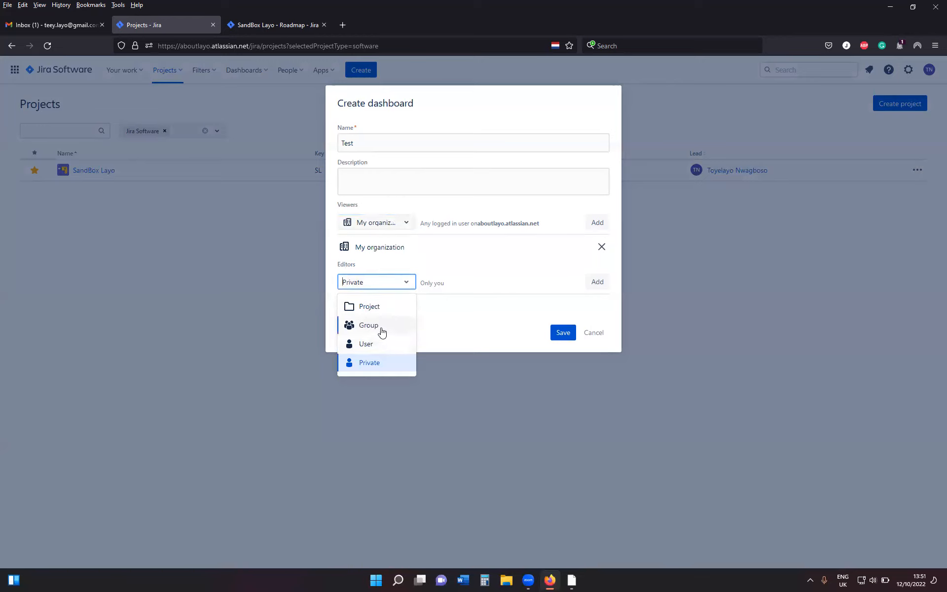
left_click(373, 308)
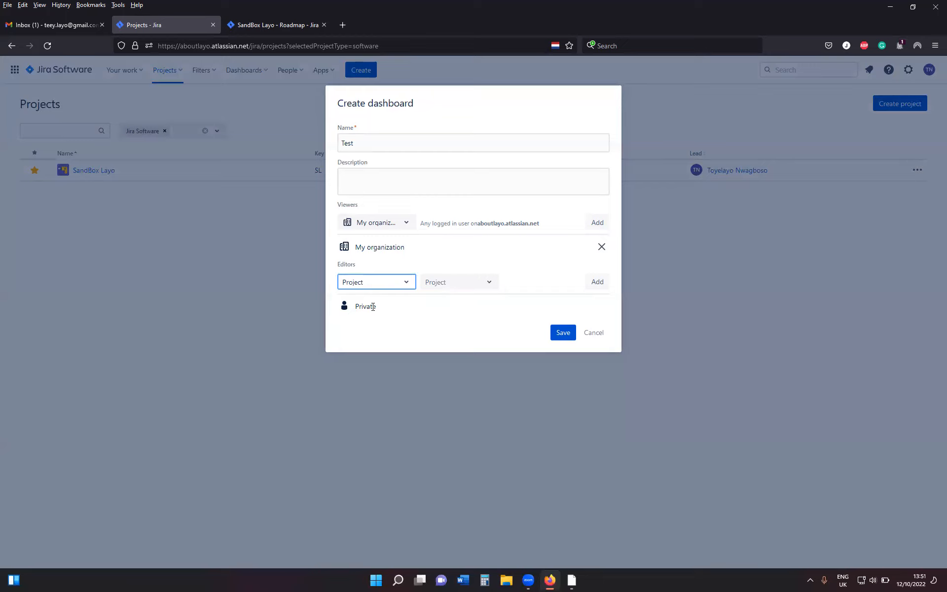
left_click(487, 285)
left_click(466, 306)
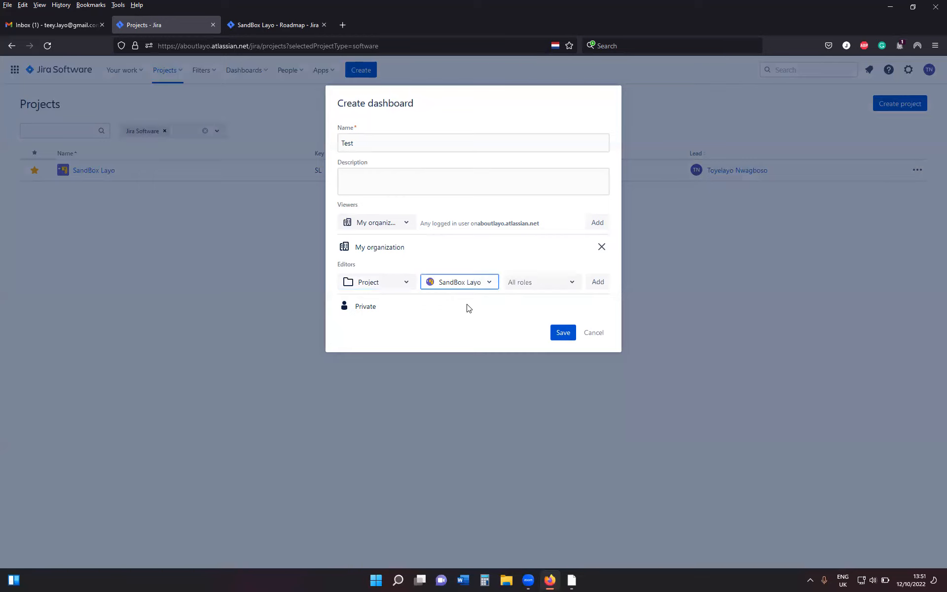
left_click(576, 285)
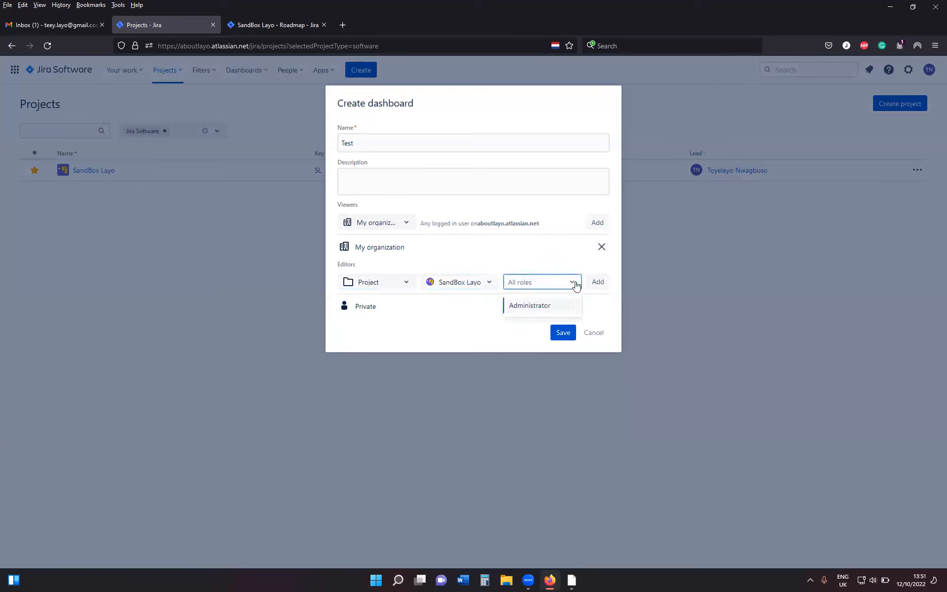
left_click(547, 308)
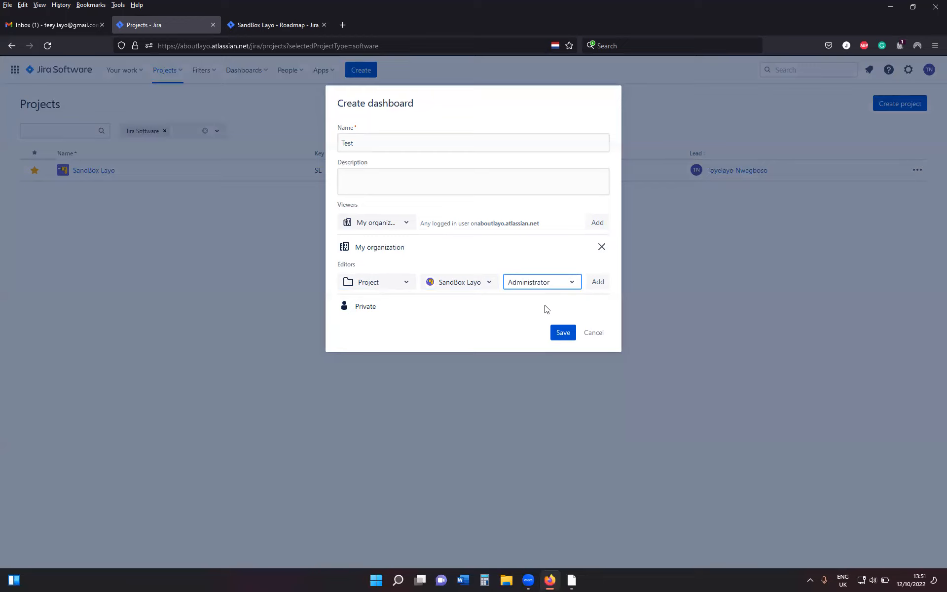
left_click(598, 283)
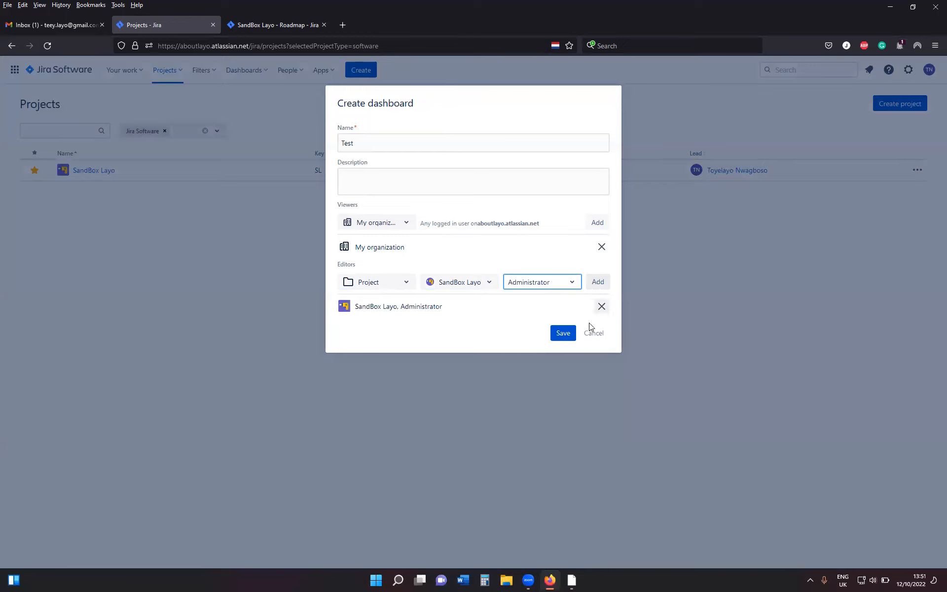
left_click(563, 333)
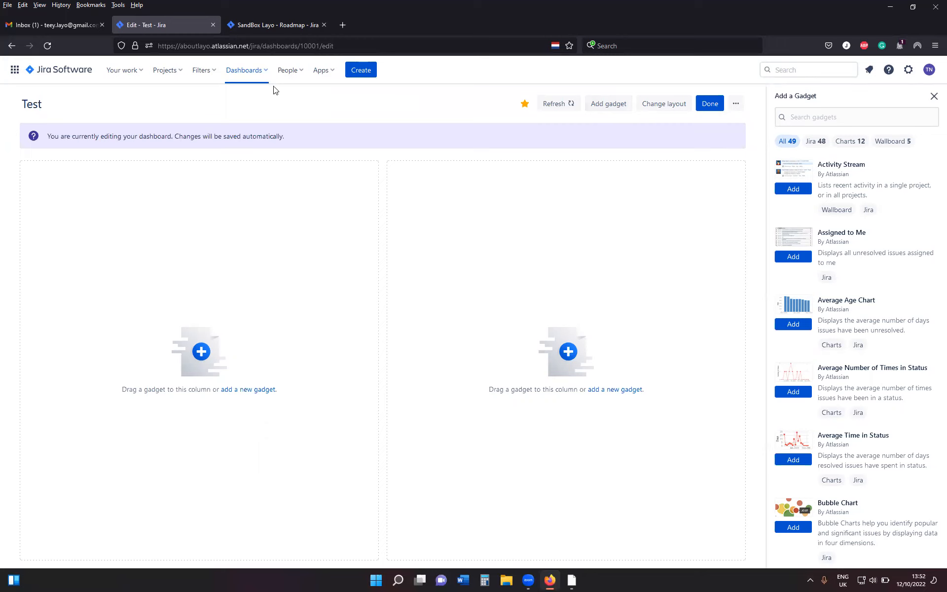
Show the list of all dashboards, search it for "Test", and check the owner filter's choices without applying one.
left_click(265, 73)
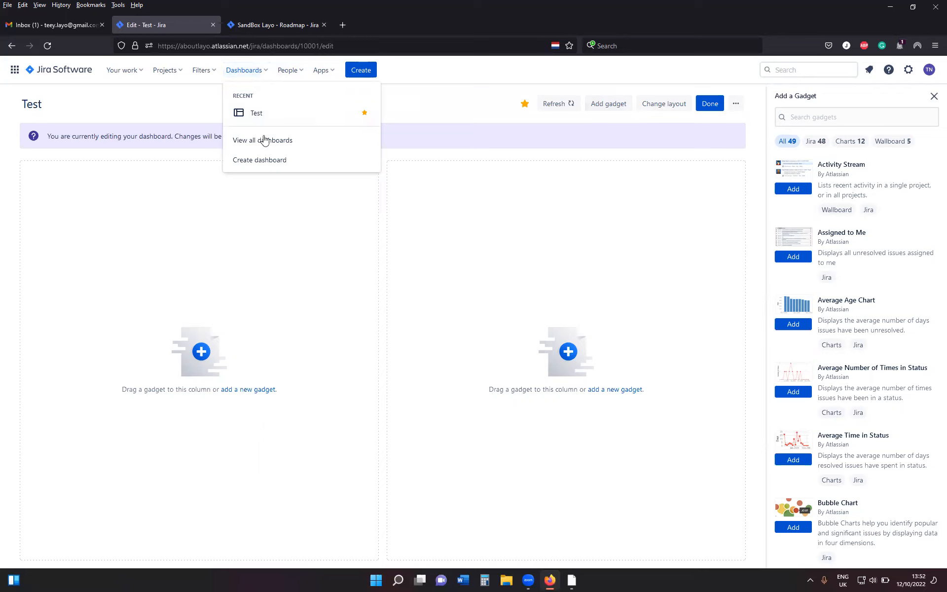
left_click(264, 143)
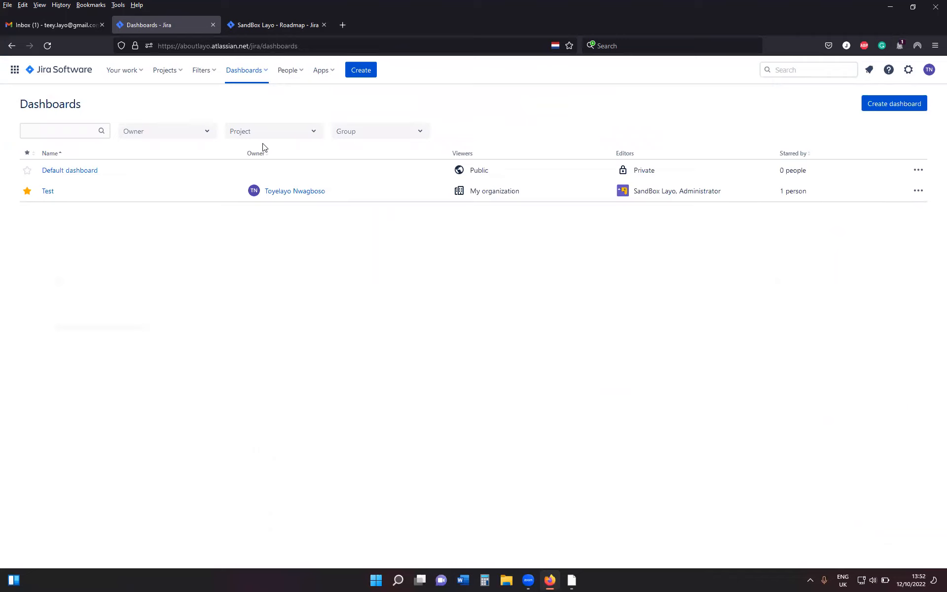
left_click(73, 134)
type("TEst")
key("BackSpace")
key("BackSpace")
key("BackSpace")
type("est")
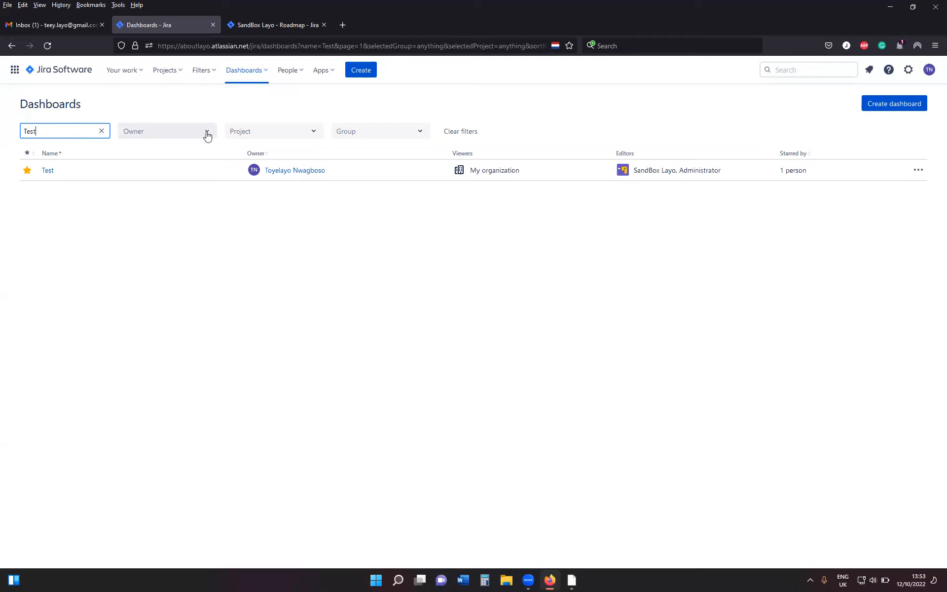
left_click(207, 135)
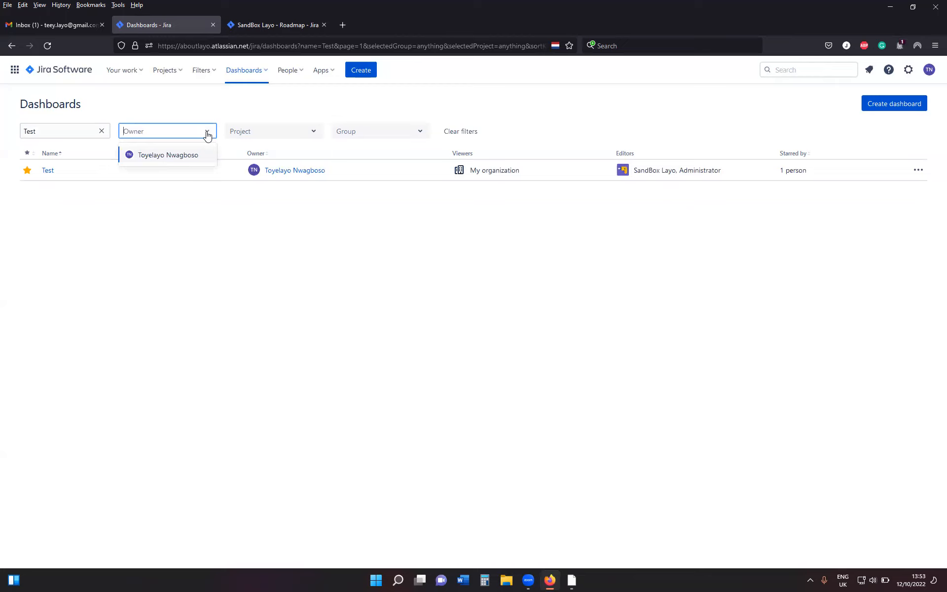
left_click(313, 292)
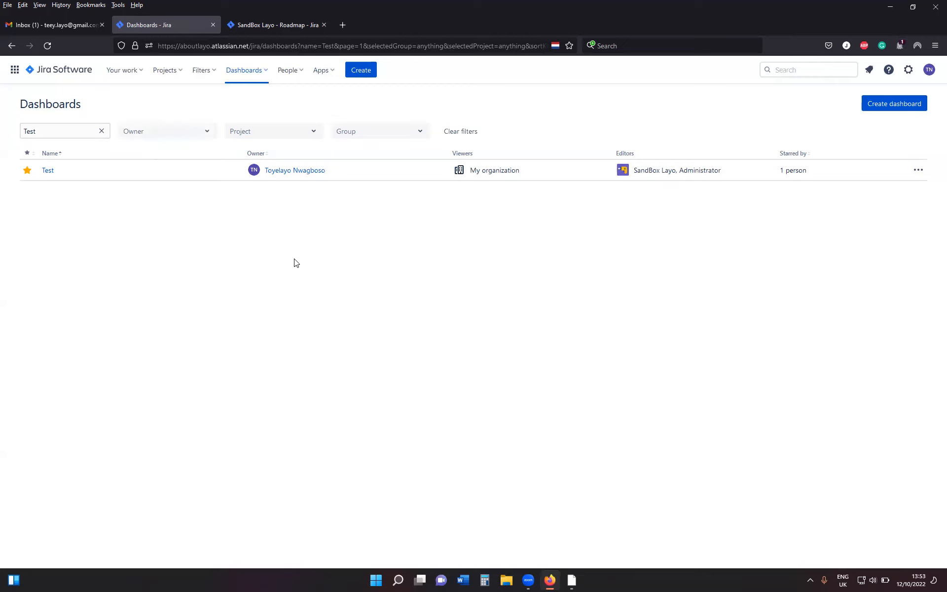
Remove the star from the Test dashboard and star it again.
left_click(27, 171)
left_click(27, 172)
left_click(266, 72)
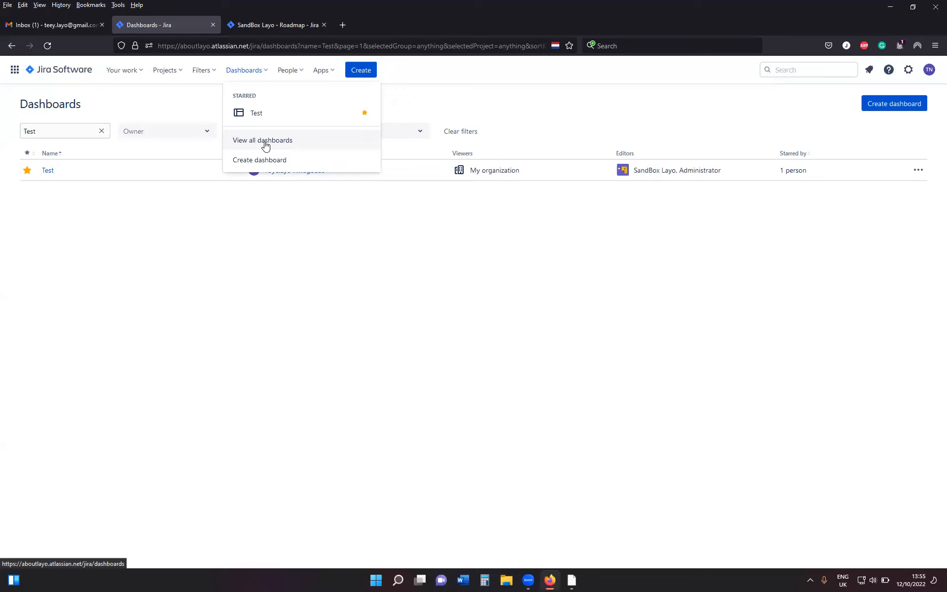
left_click(347, 282)
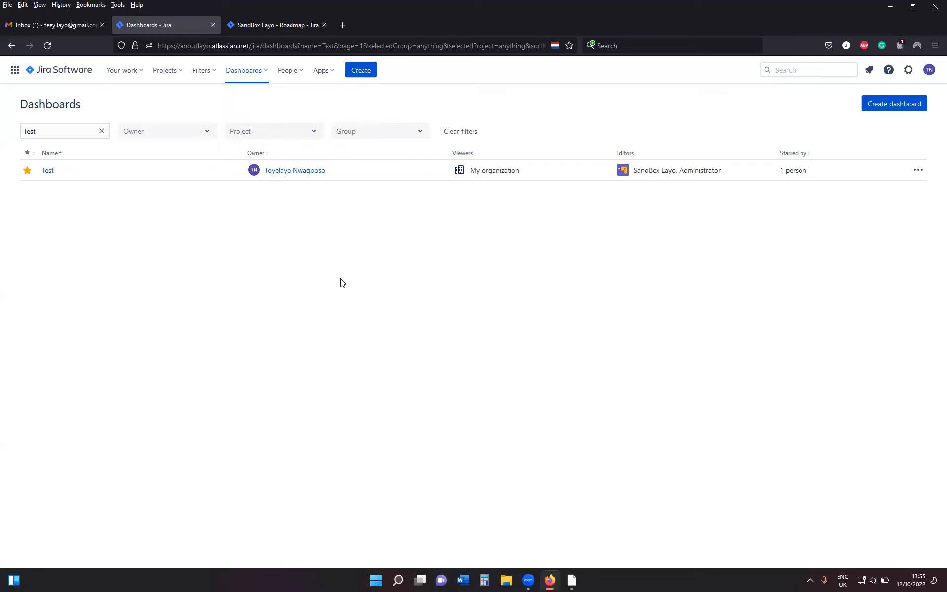
left_click(267, 74)
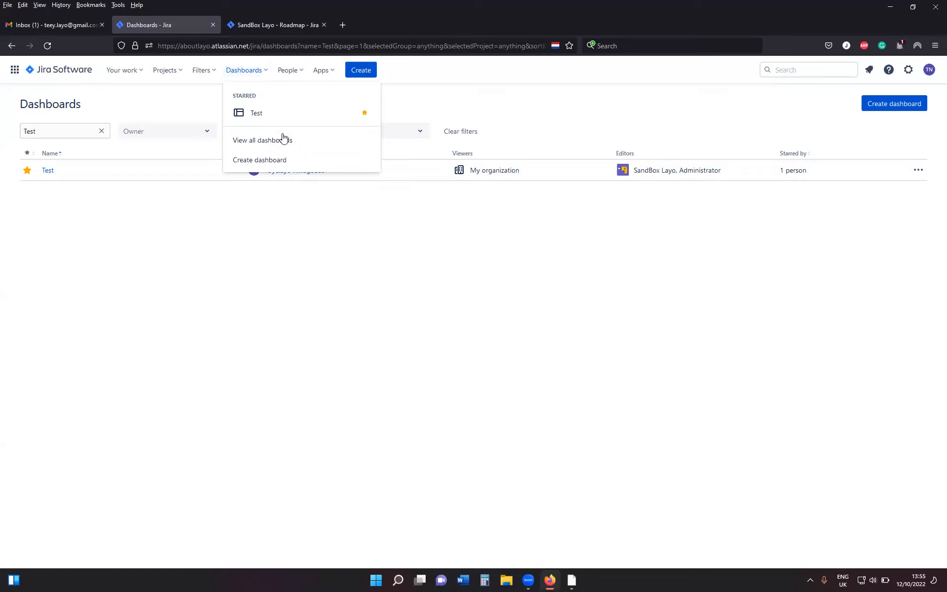
View the installed apps and the options for exploring and managing apps.
left_click(332, 74)
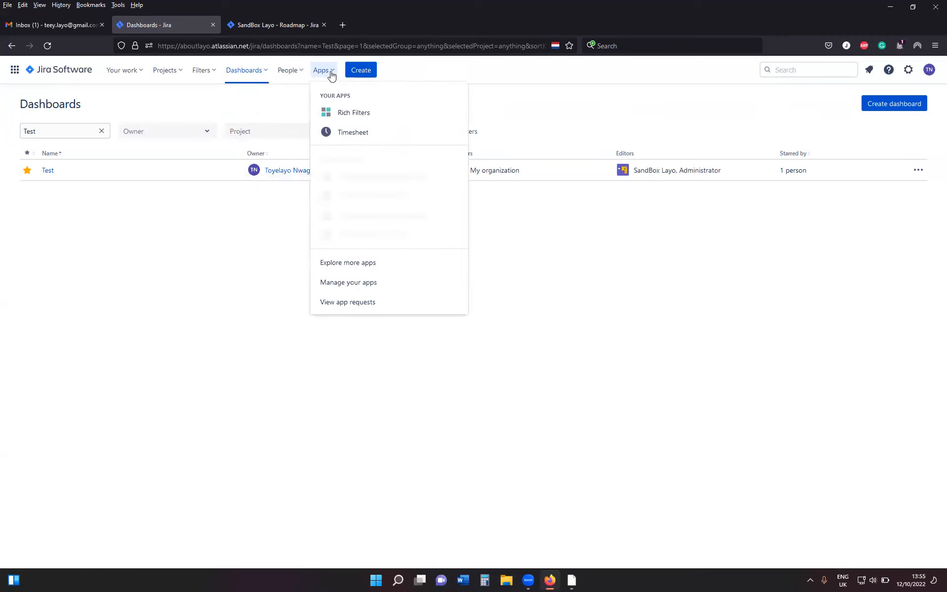